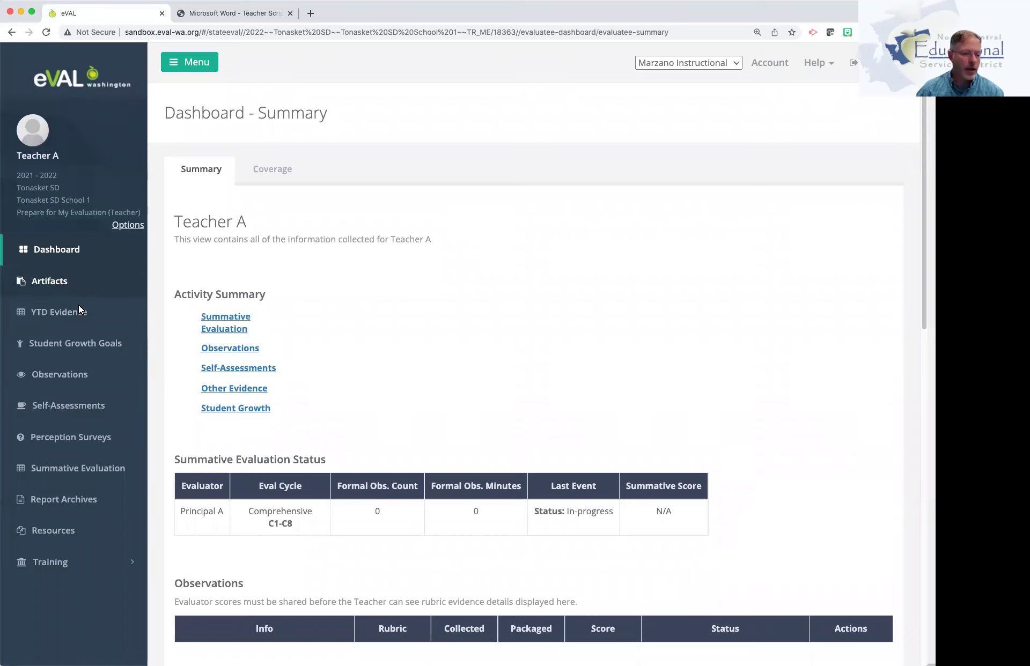
Open the list of perception surveys and add a new survey
left_click(66, 439)
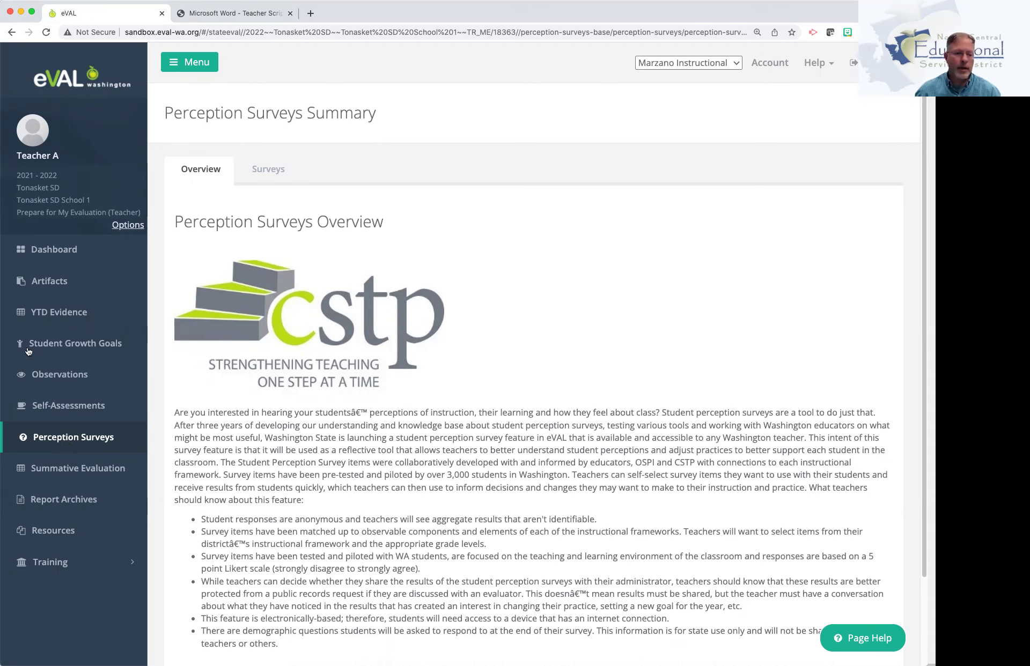
left_click(277, 171)
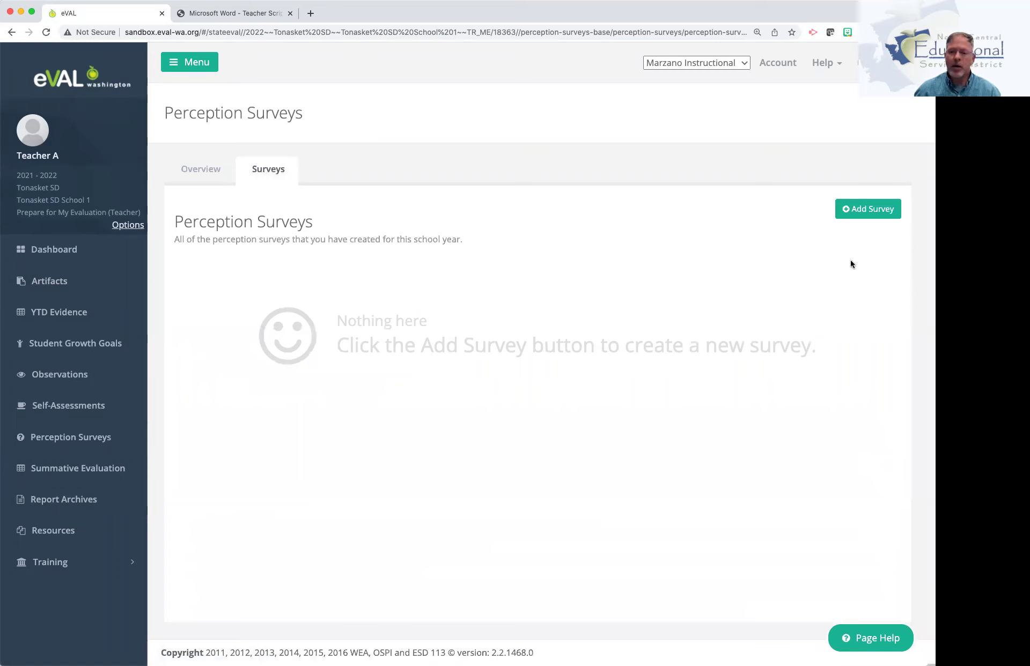
left_click(878, 211)
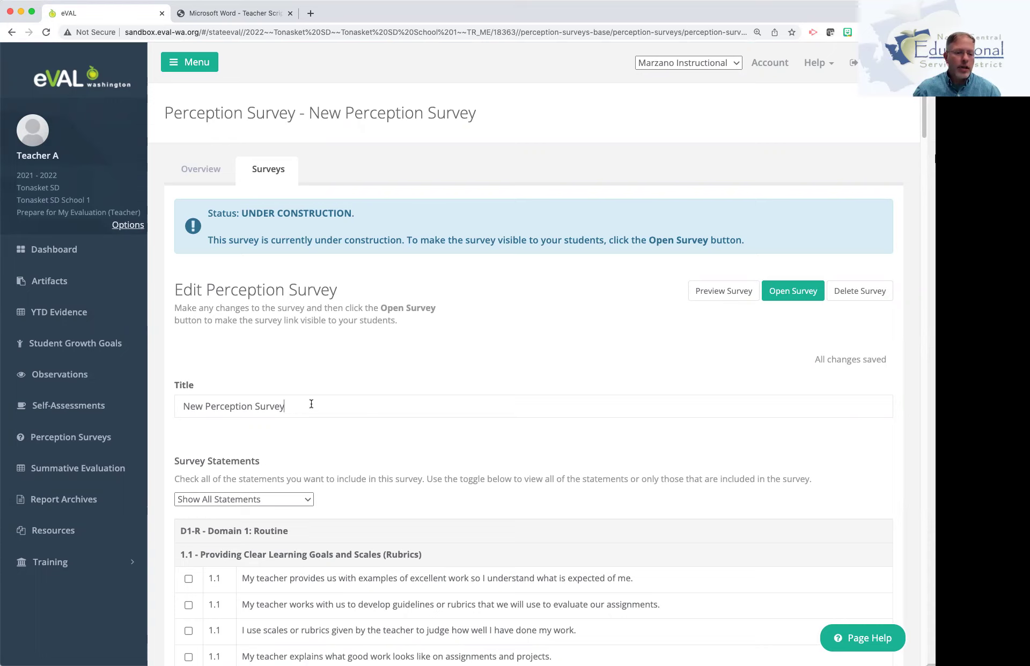
Title the new perception survey "Algebra 1, Period 3"
left_click_drag(309, 406, 164, 407)
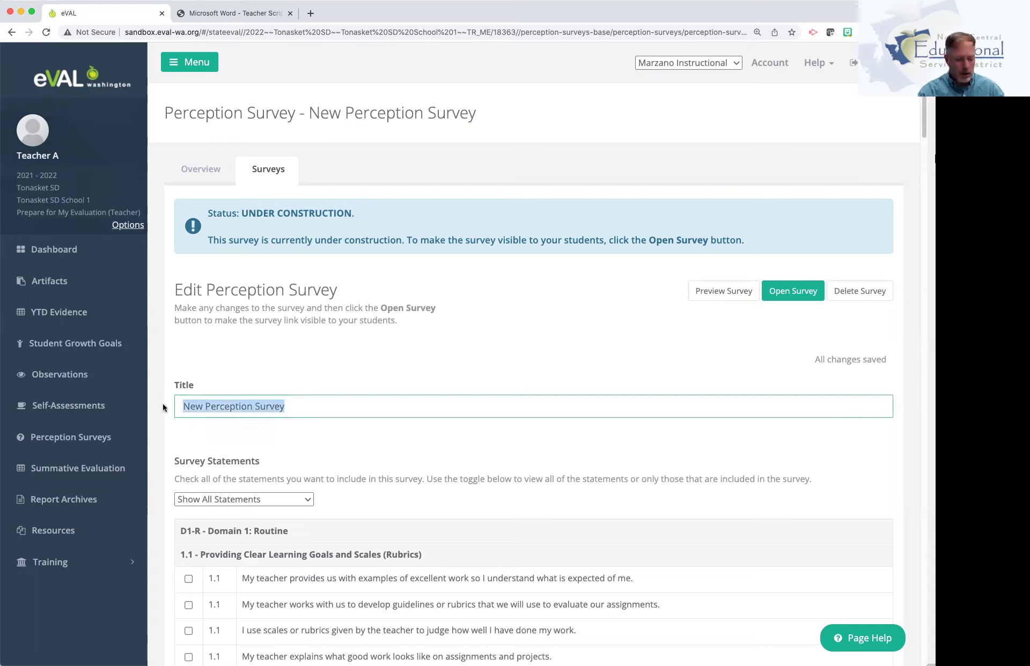
type("Alg")
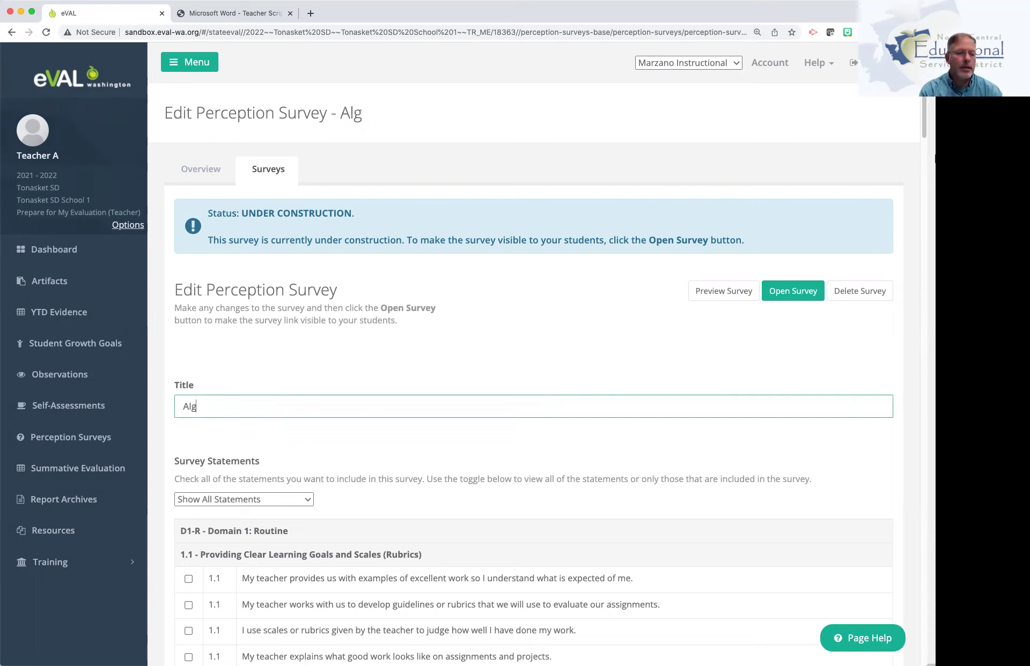
type("ebra")
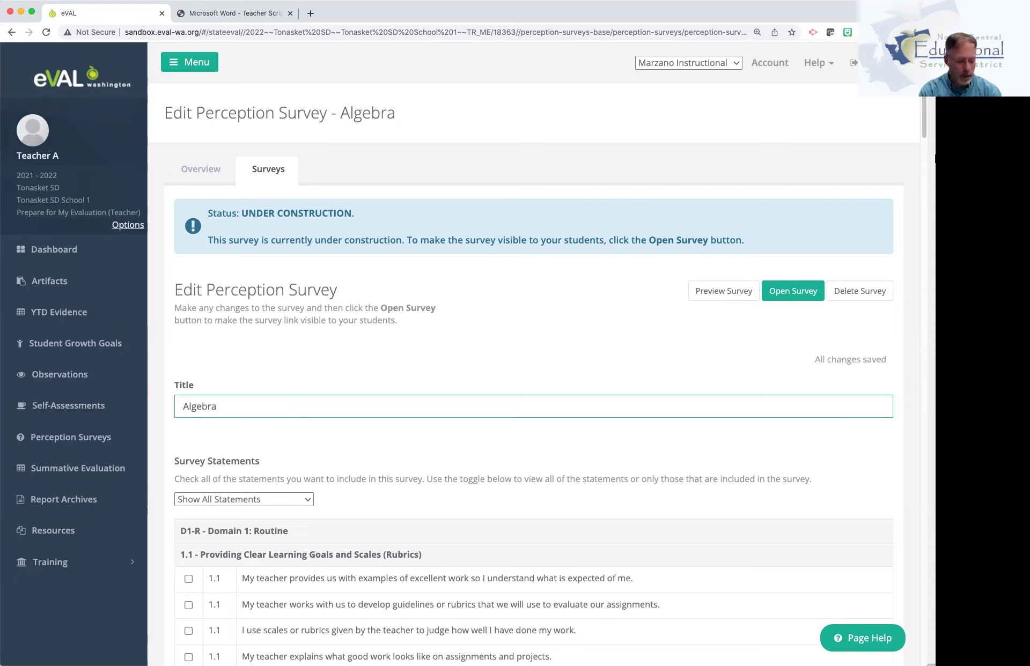
type(" 1, Per")
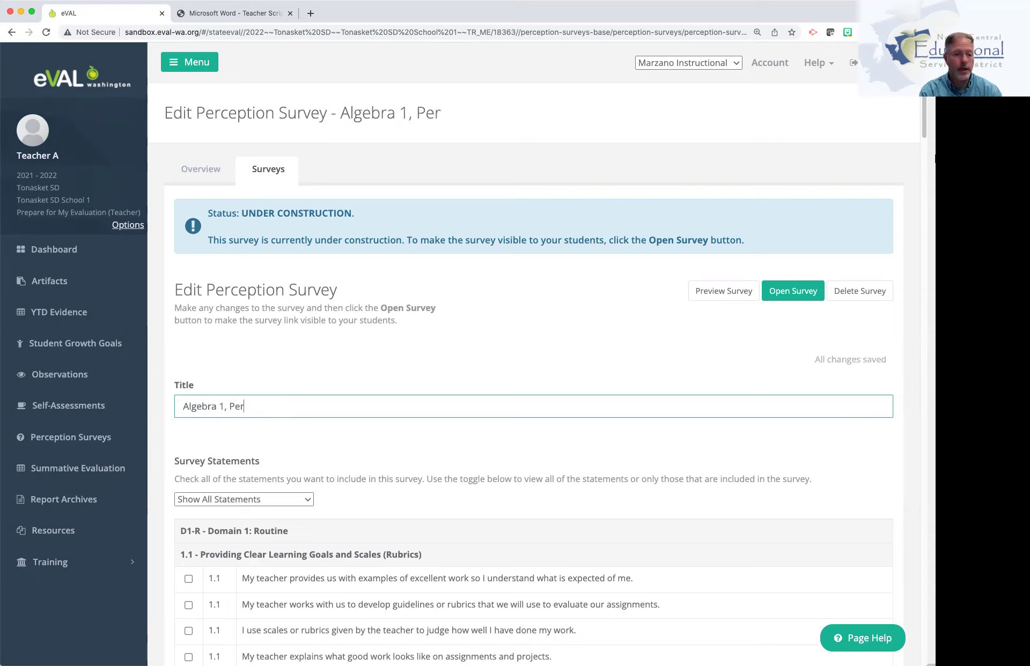
type("iod 3")
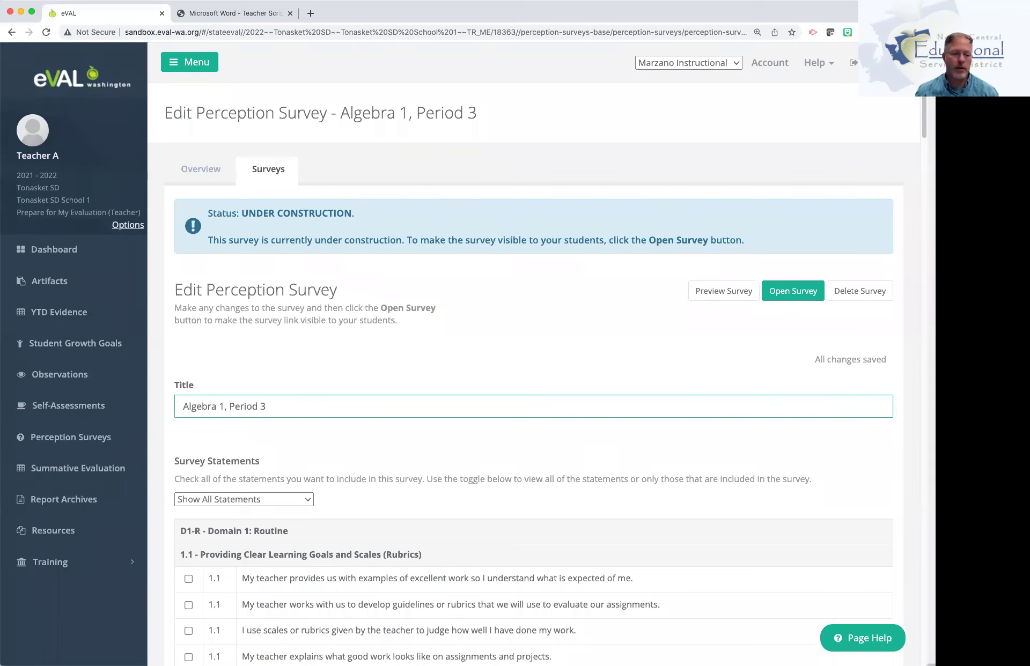
Include the 1.1 statements on examples of excellent work and explaining what I am learning, and the 1.2 statements on unit progress and reaching my learning goal
scroll(337, 461, "down", 3)
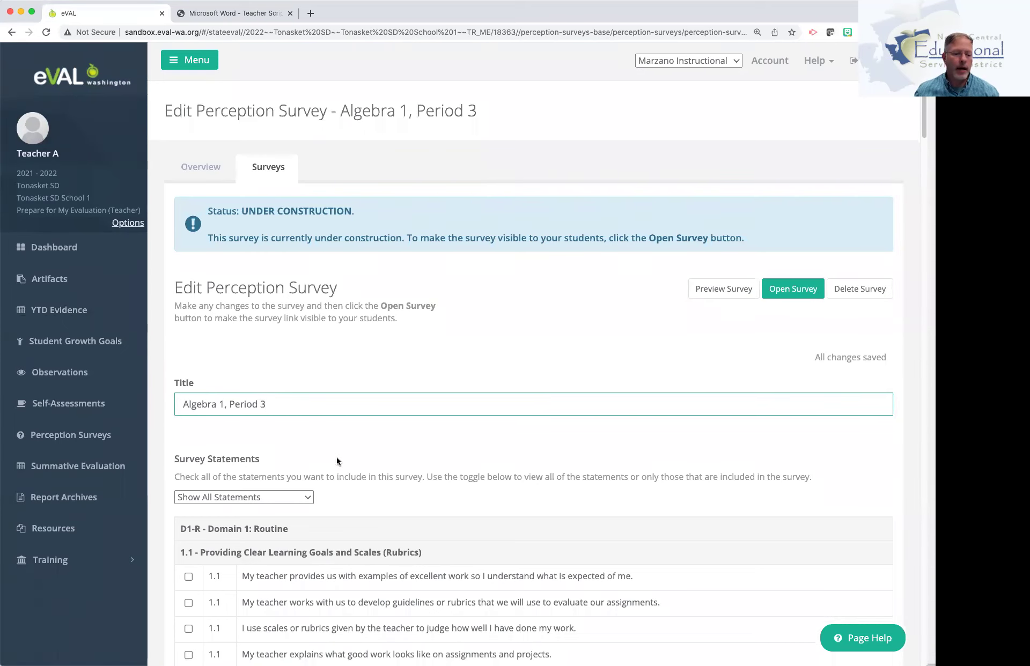
scroll(336, 457, "down", 5)
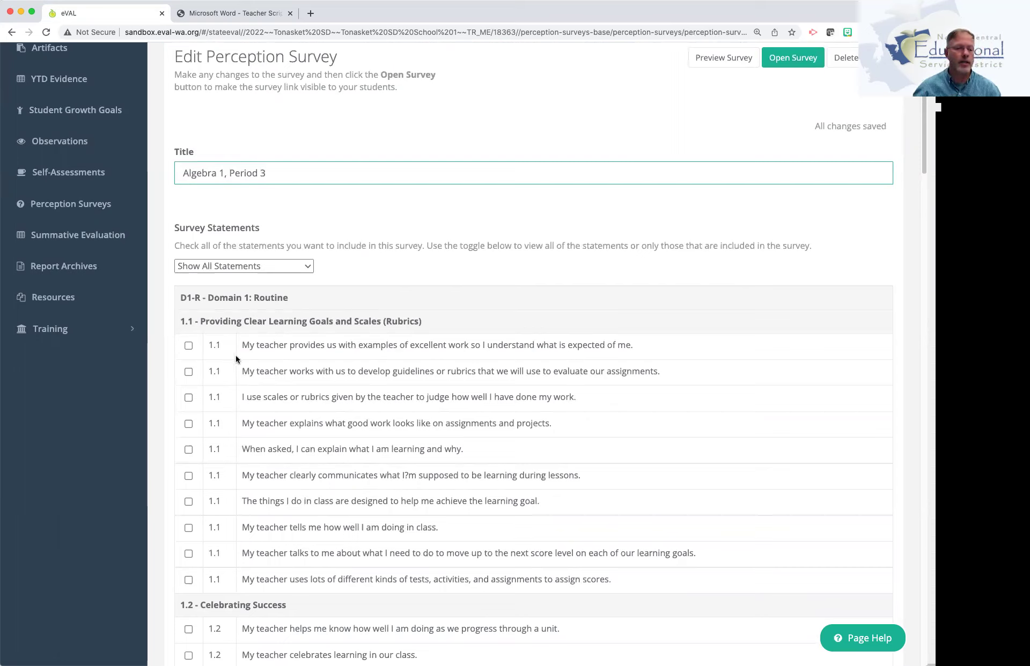
left_click(188, 346)
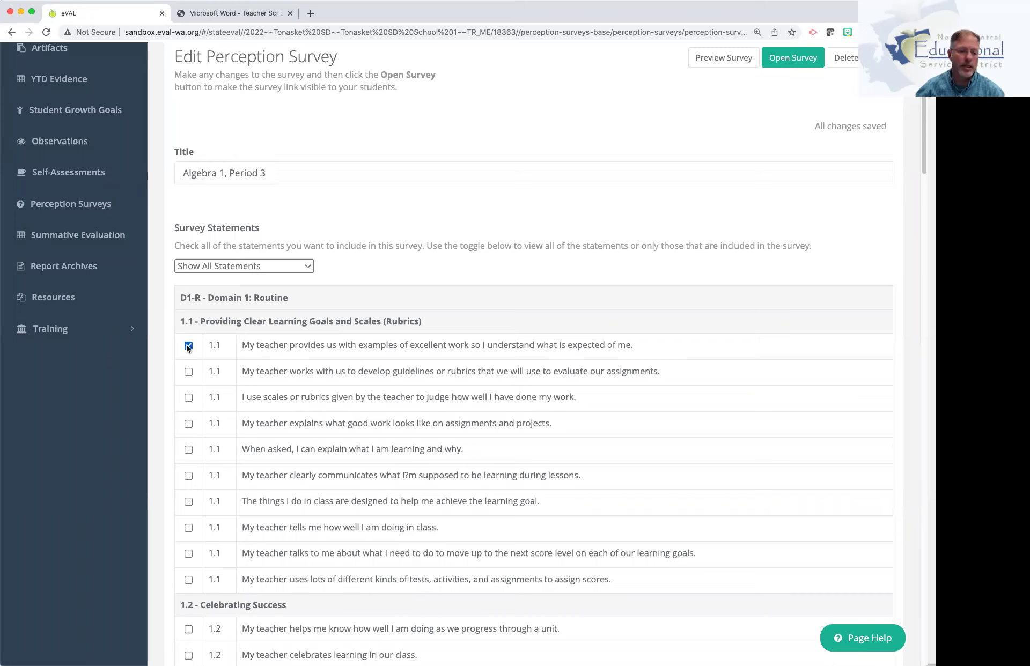
left_click(188, 451)
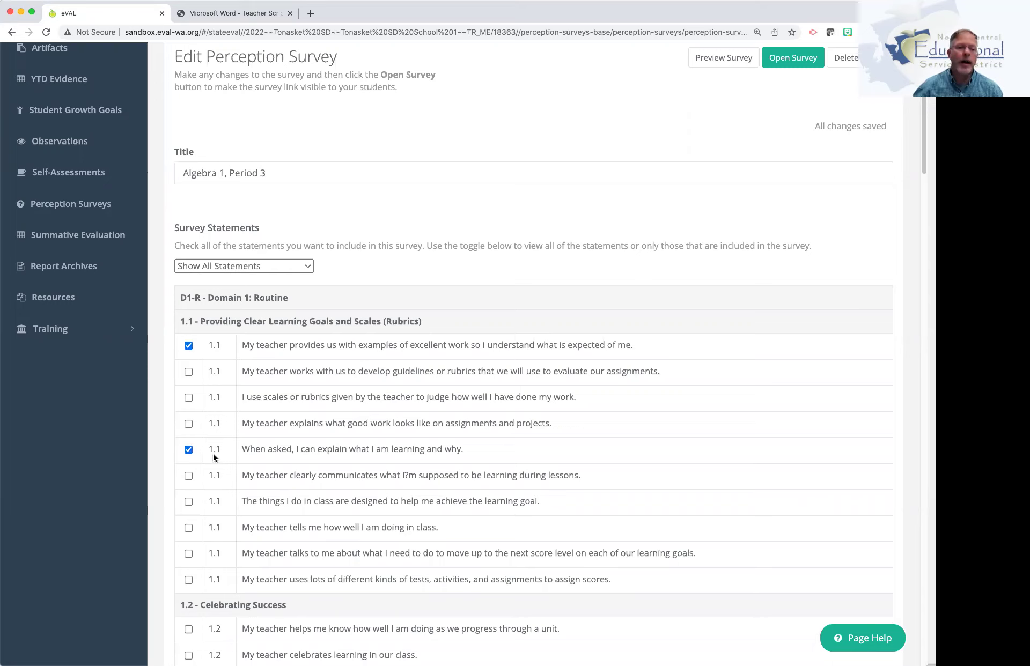
scroll(214, 457, "down", 5)
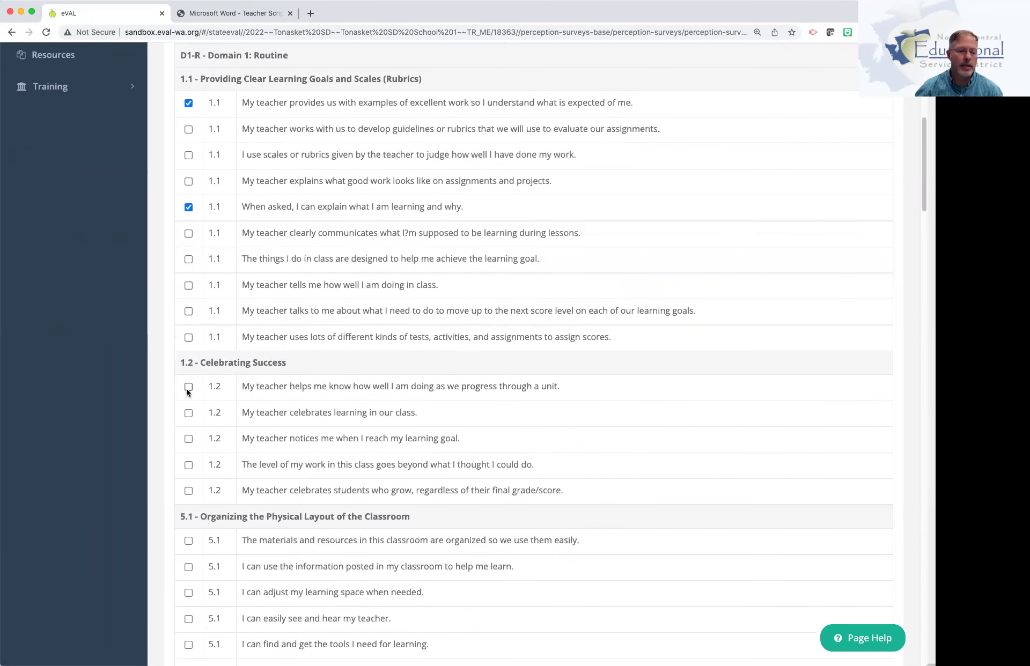
left_click(188, 440)
Include the statements on adjusting my learning space (5.1), involving students in creating classroom routines (5.2) and tracking progress on a learning goal (6.3)
scroll(241, 440, "down", 3)
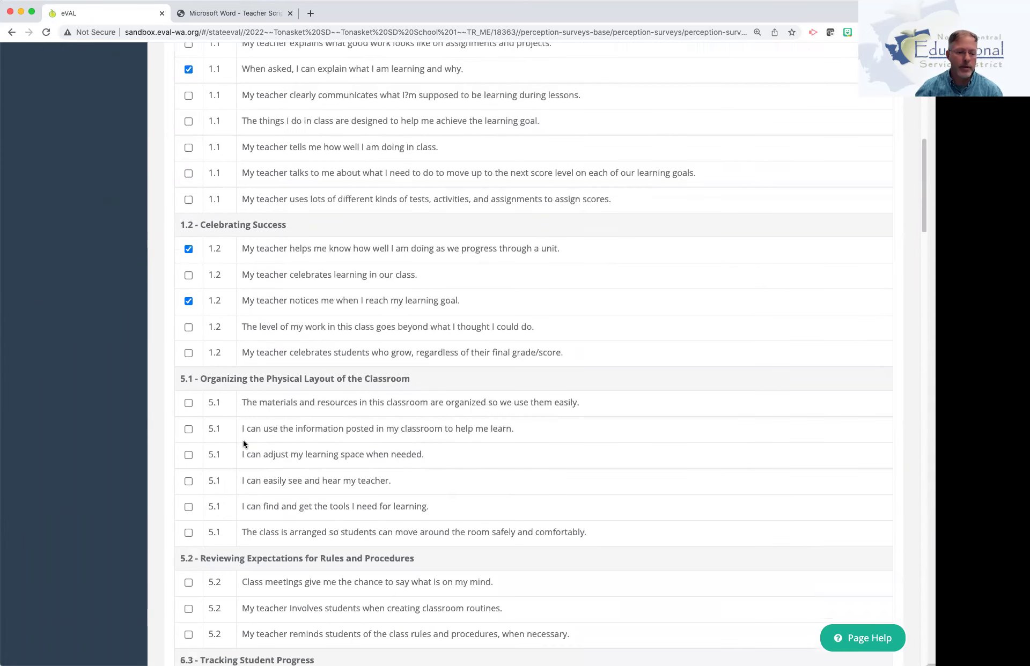
left_click(189, 437)
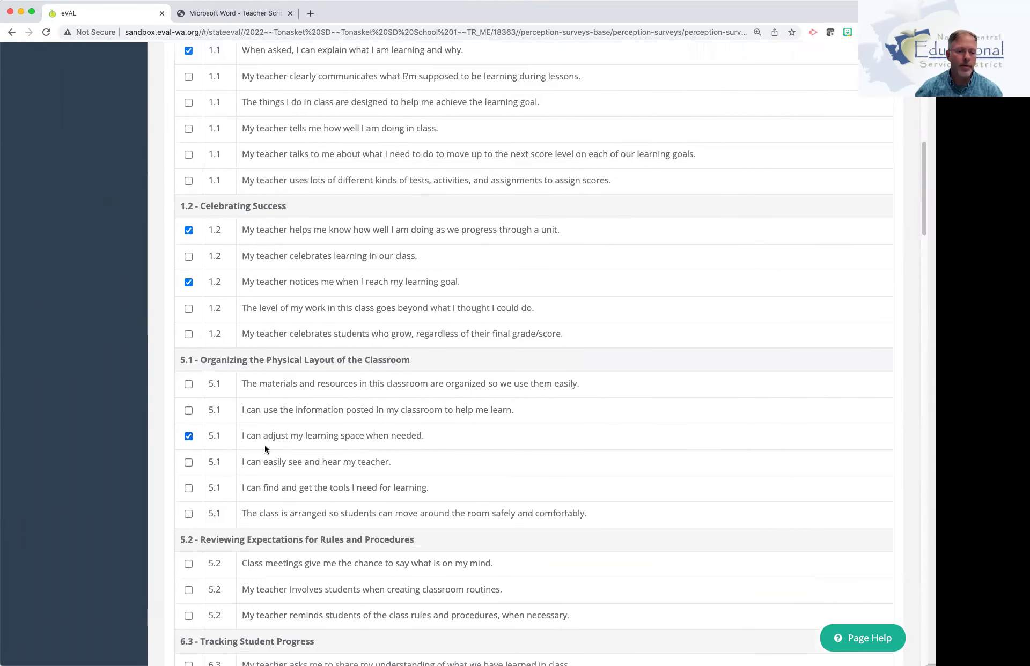
scroll(265, 448, "down", 3)
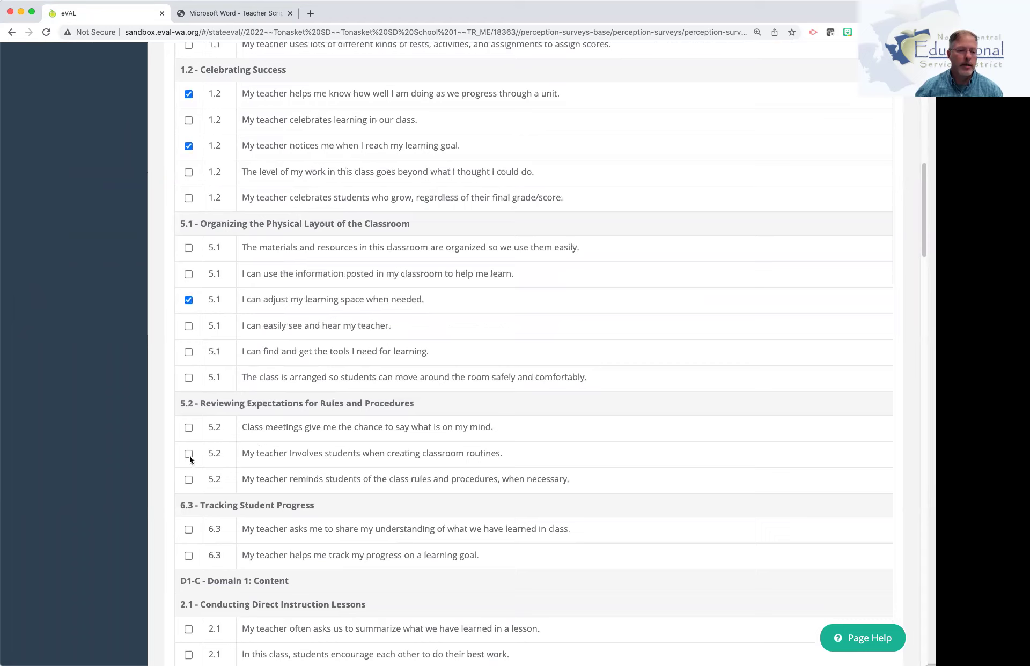
left_click(189, 455)
left_click(188, 556)
Include the 2.1 statements on most important information and group work, and the 2.2 statements on best effort, showing learning in many ways and group practice
scroll(269, 515, "down", 4)
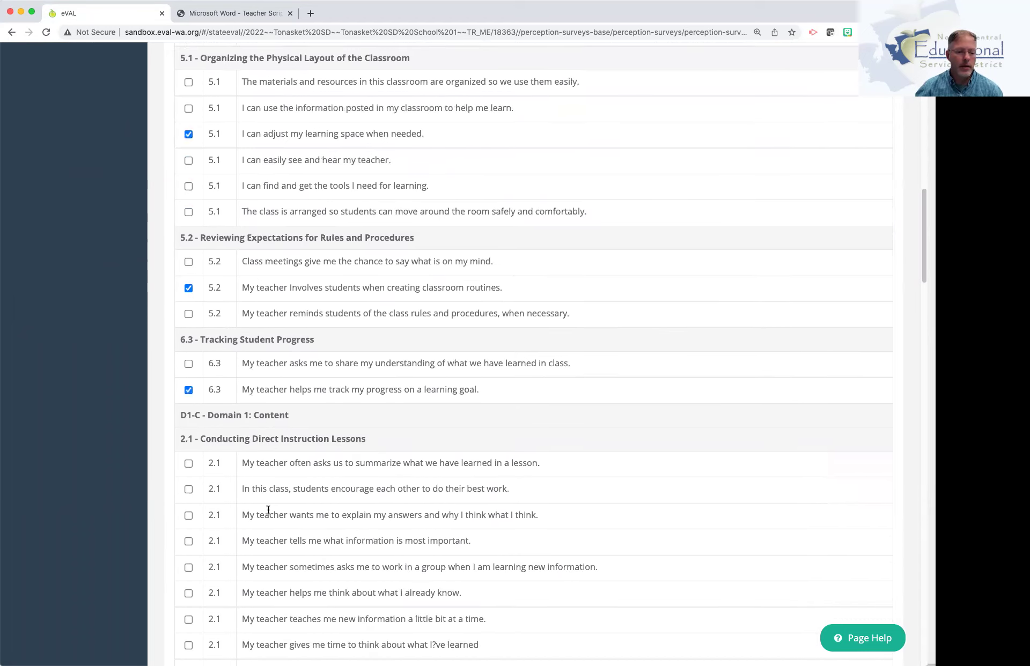
scroll(204, 540, "down", 1)
left_click(189, 538)
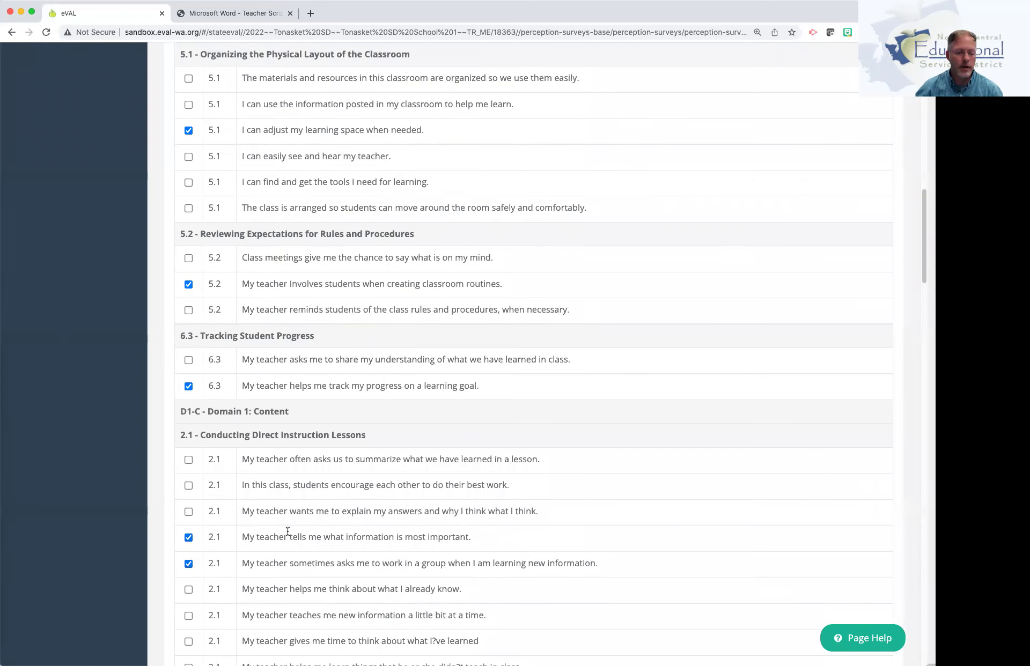
scroll(288, 531, "down", 2)
scroll(288, 531, "down", 5)
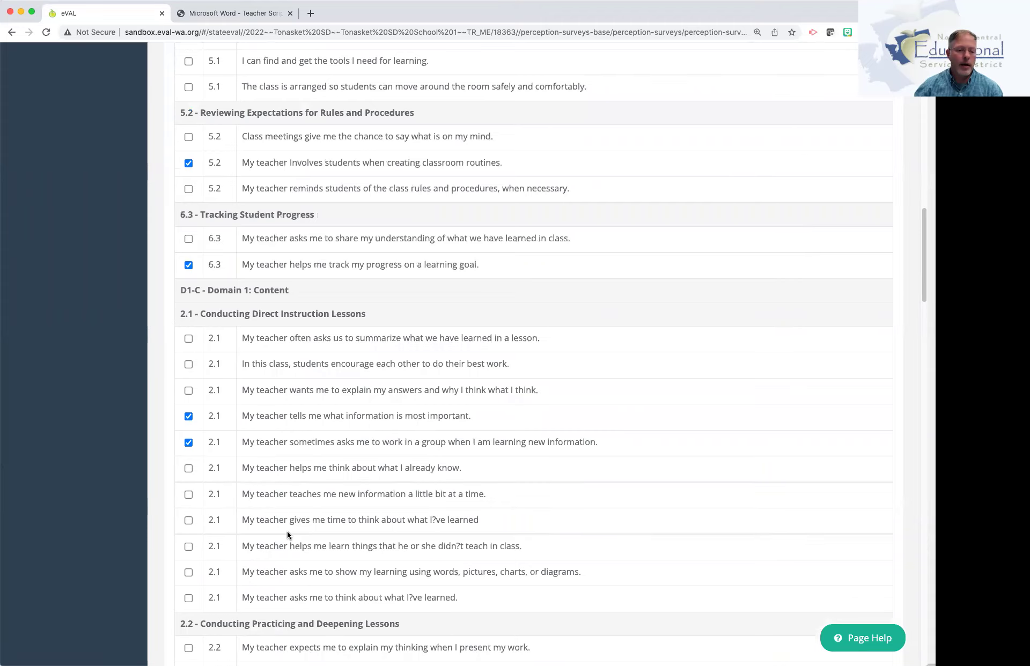
scroll(288, 531, "down", 5)
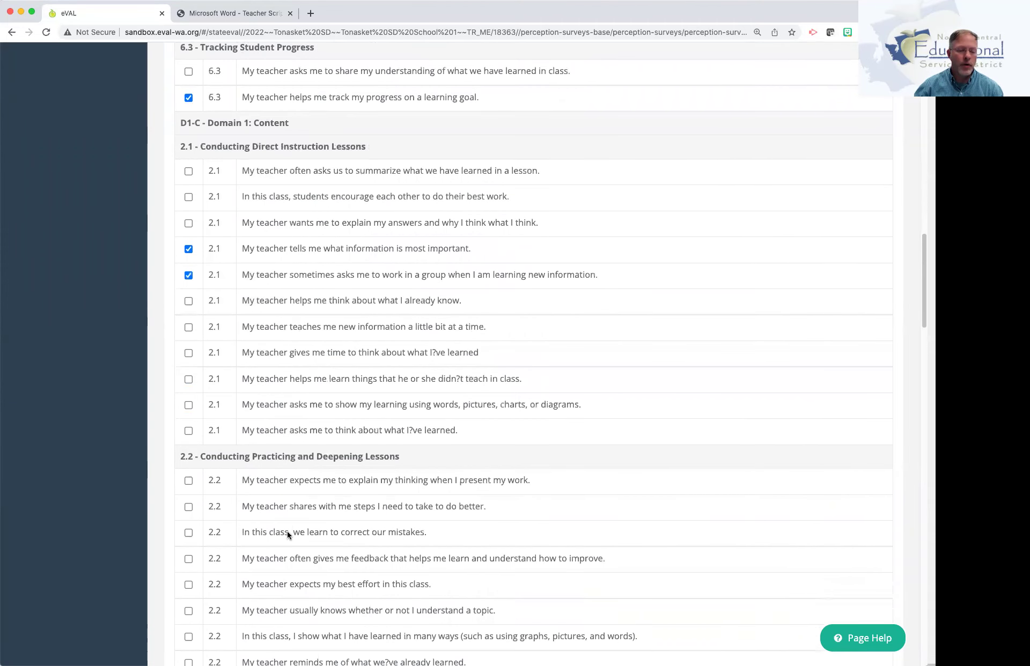
scroll(288, 531, "down", 2)
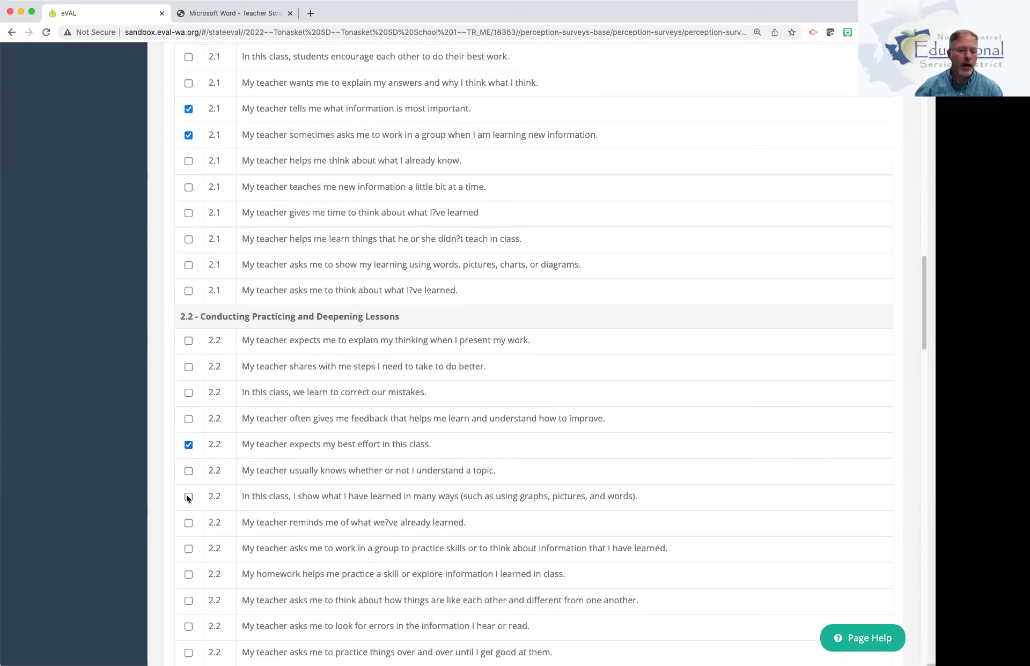
left_click(189, 548)
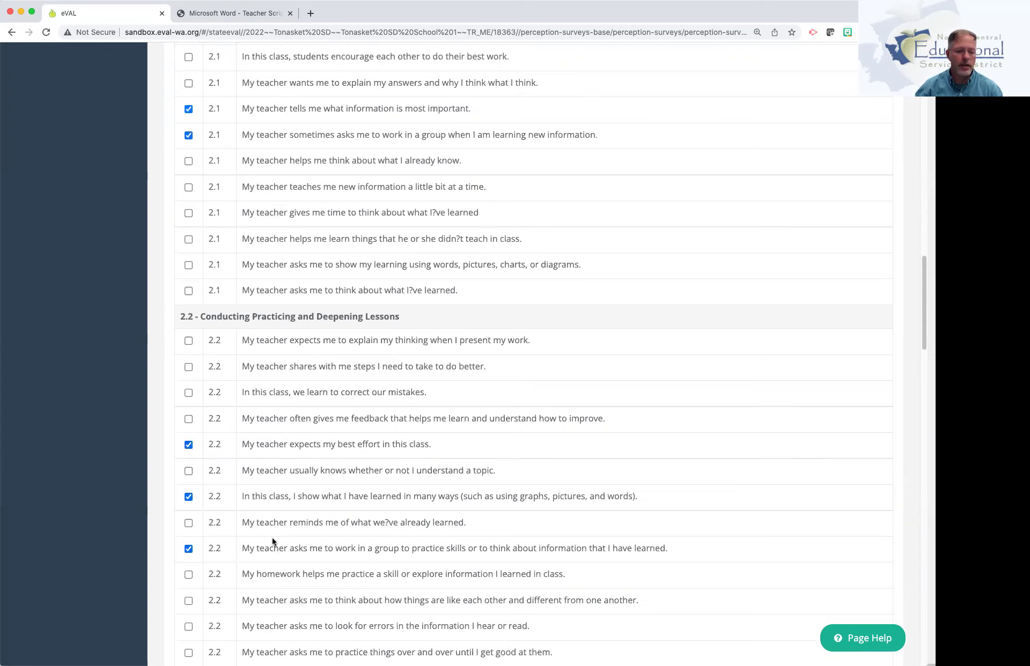
Include the statements on students working together (2.3), repeating key vocabulary words (2.7) and feeling comfortable asking the teacher questions (1.3)
scroll(272, 538, "down", 4)
scroll(272, 537, "down", 4)
left_click(189, 510)
scroll(278, 514, "down", 4)
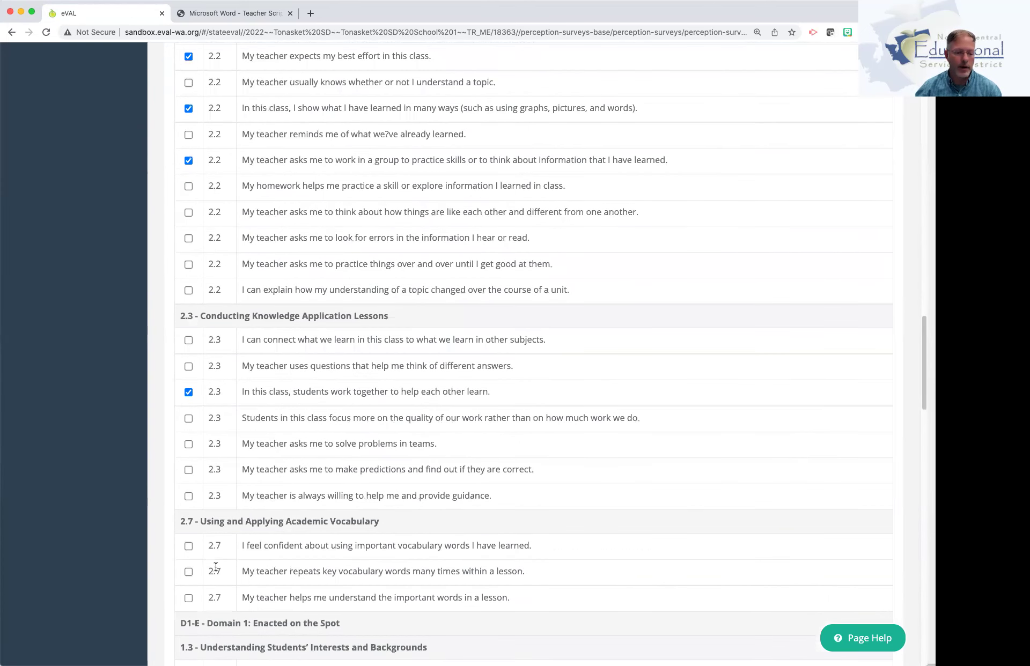
left_click(188, 571)
scroll(188, 569, "down", 5)
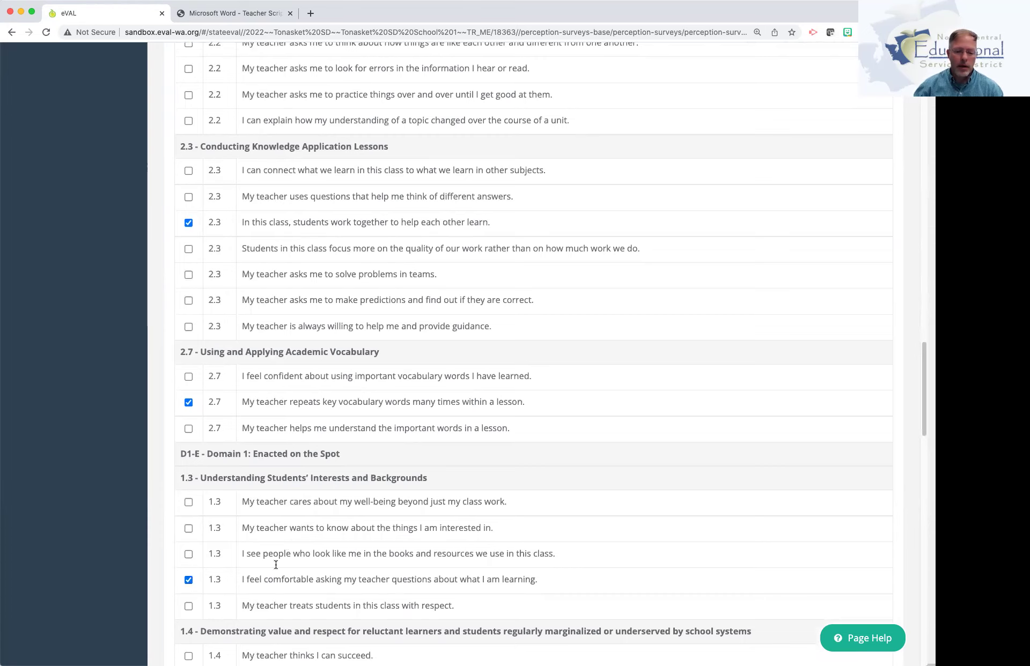
Filter the statement list to Show Survey Statements Only and review the statements chosen for the survey
scroll(276, 565, "down", 5)
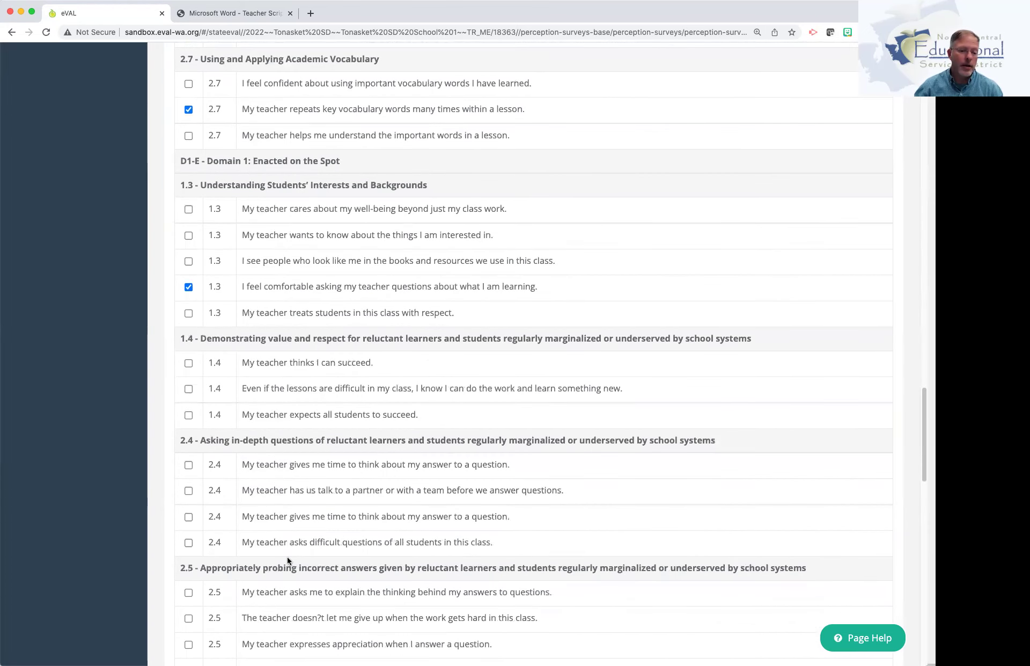
scroll(288, 557, "up", 5)
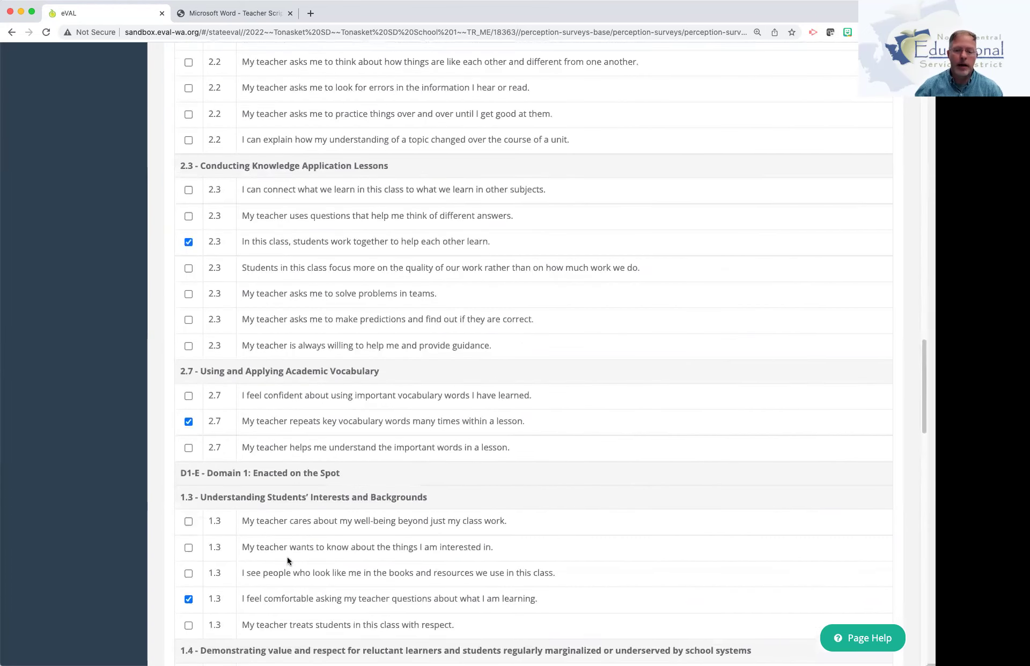
scroll(288, 557, "up", 8)
scroll(287, 557, "up", 15)
scroll(287, 557, "up", 6)
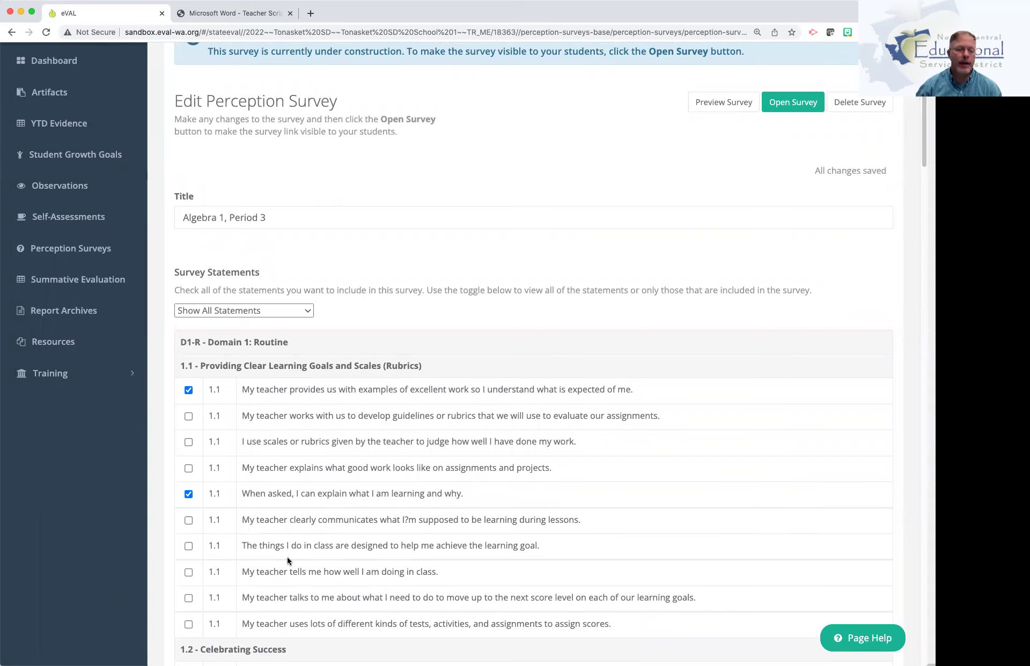
left_click(307, 310)
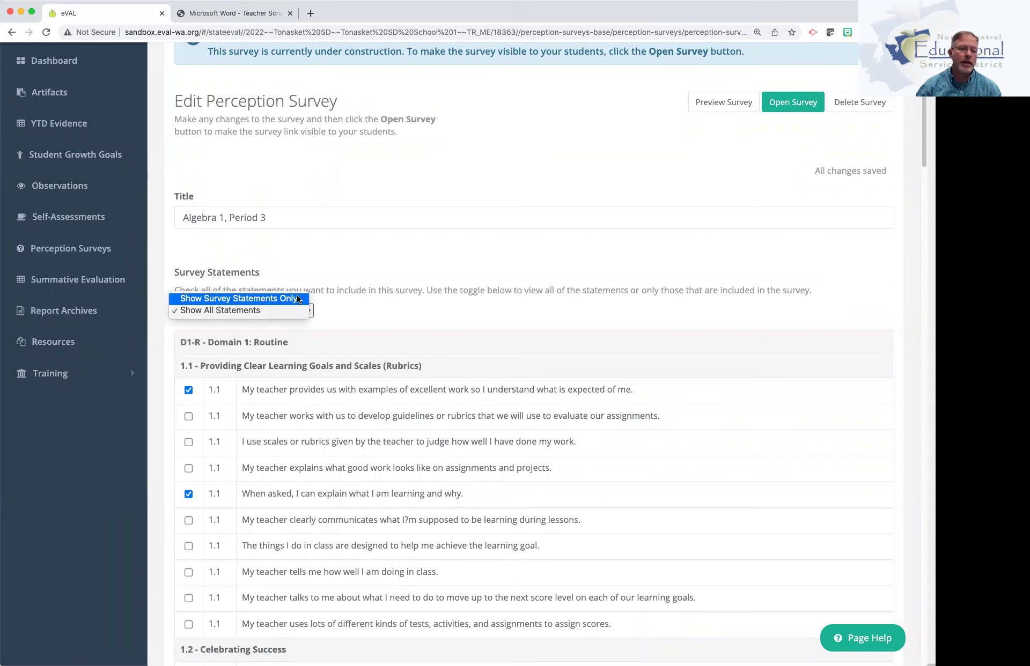
left_click(298, 299)
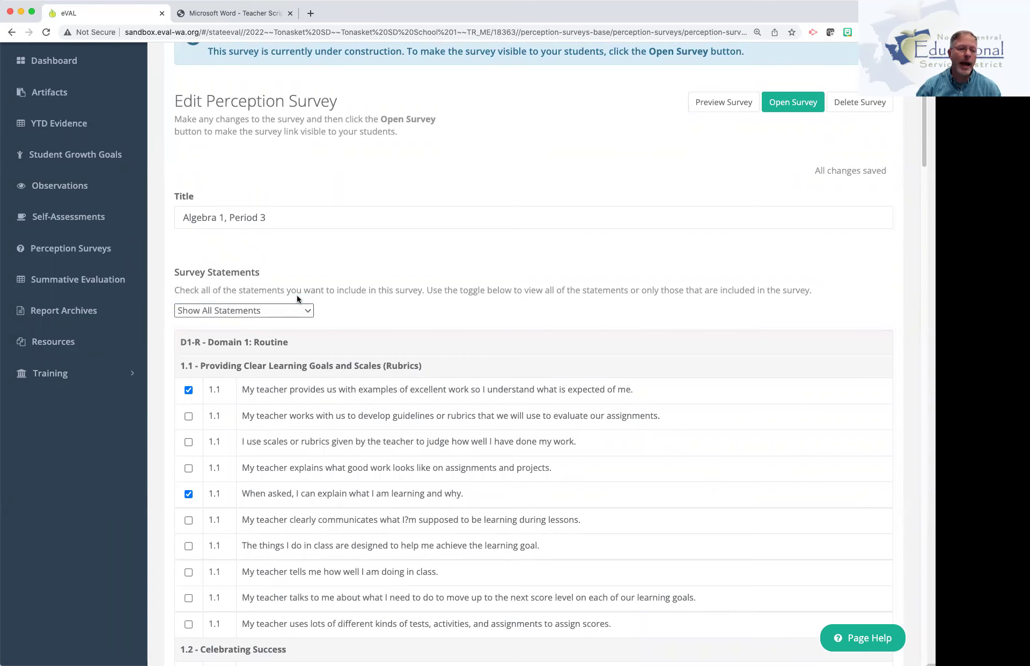
scroll(430, 350, "down", 3)
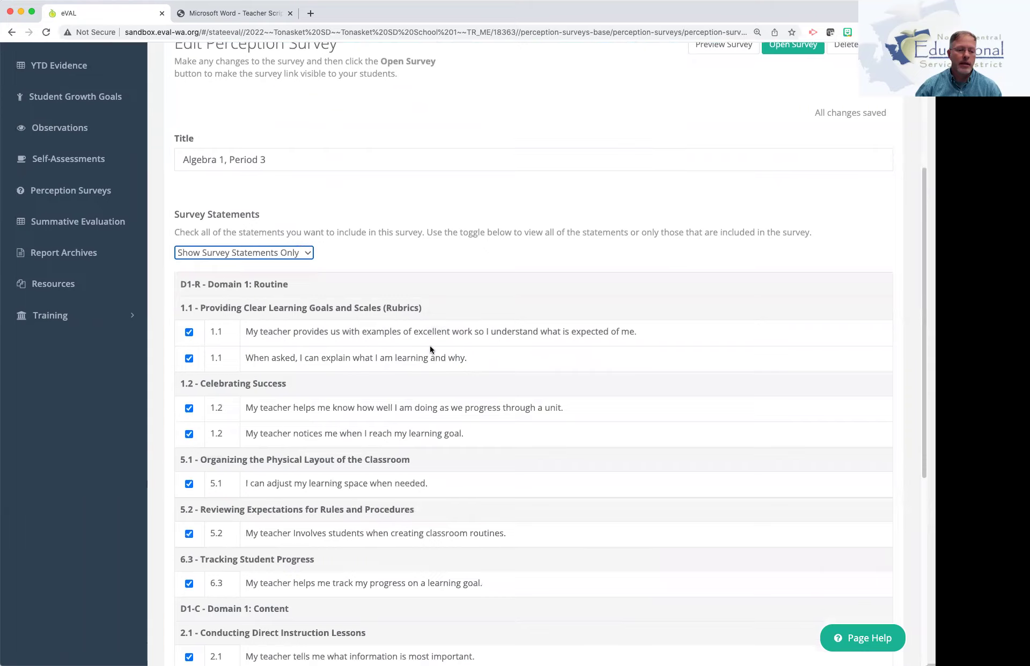
scroll(429, 349, "down", 2)
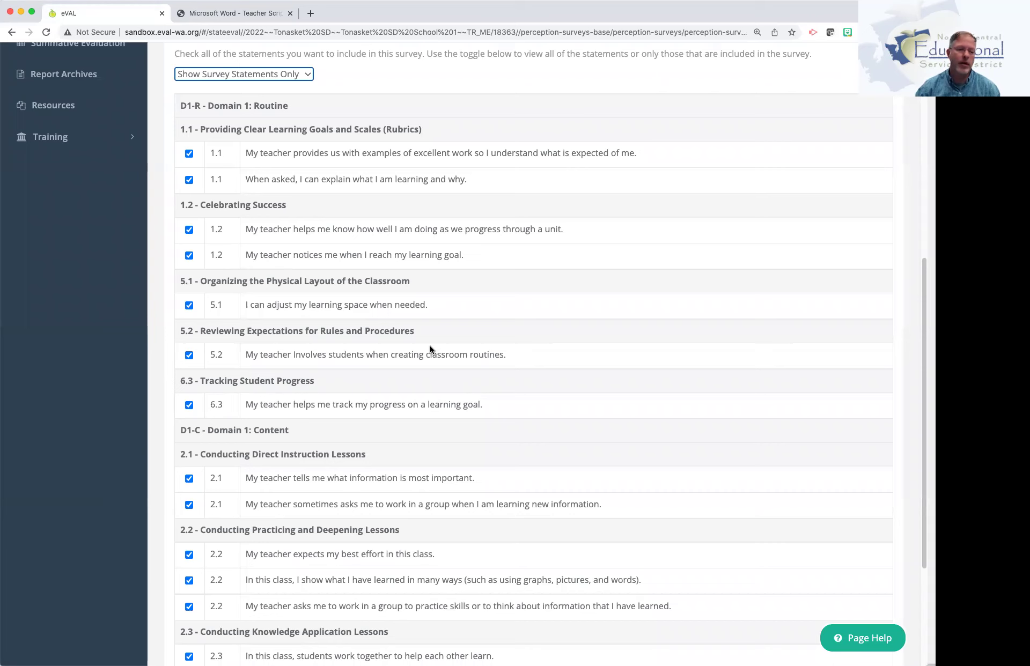
scroll(431, 350, "up", 3)
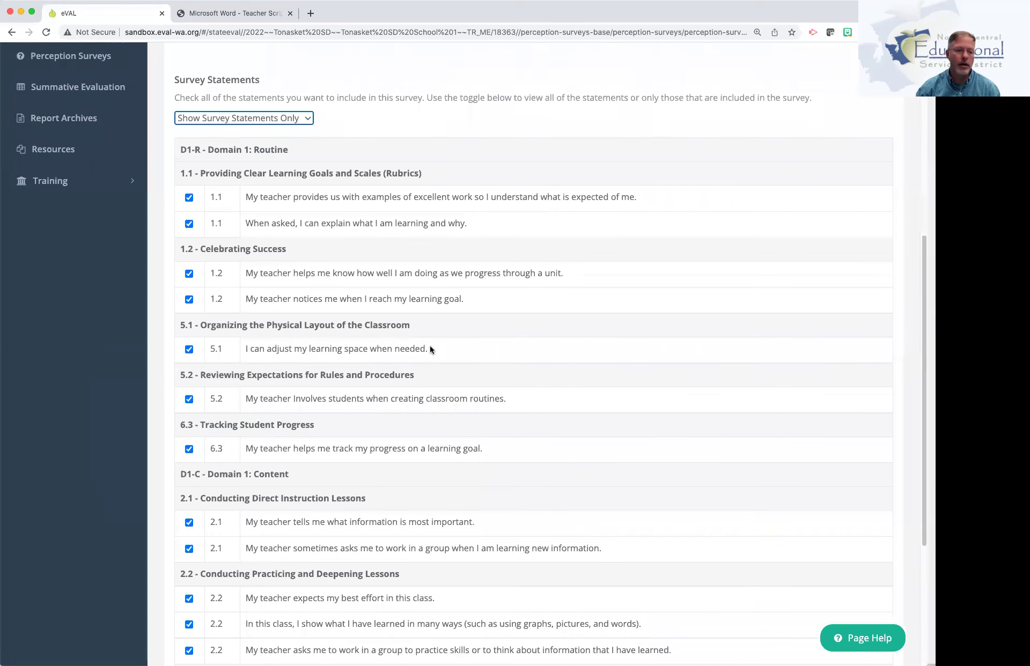
scroll(430, 347, "up", 5)
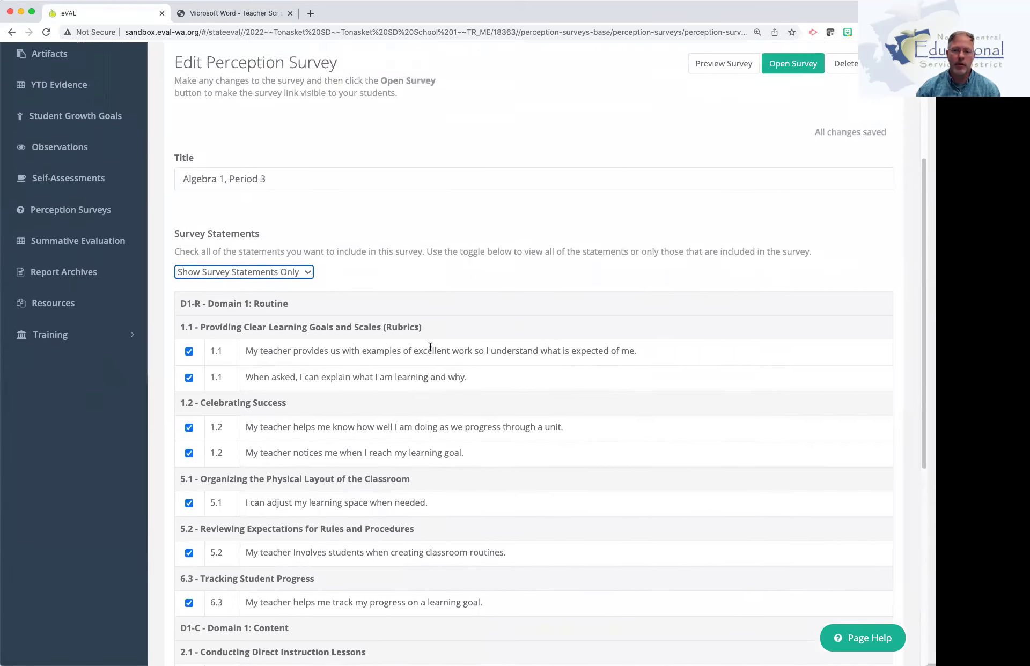
scroll(429, 350, "up", 4)
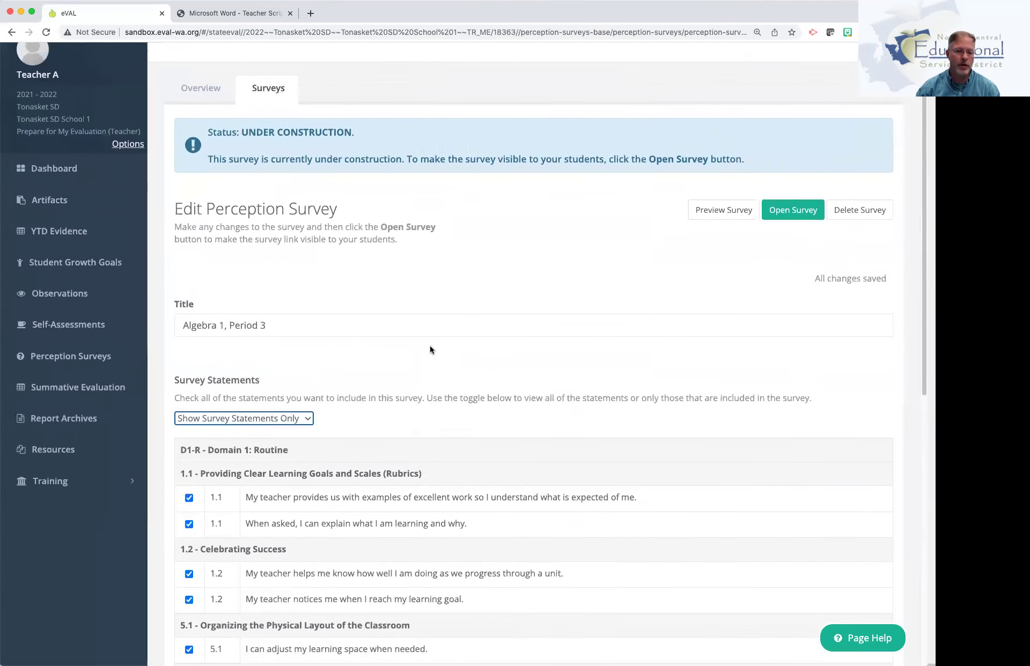
scroll(430, 350, "up", 1)
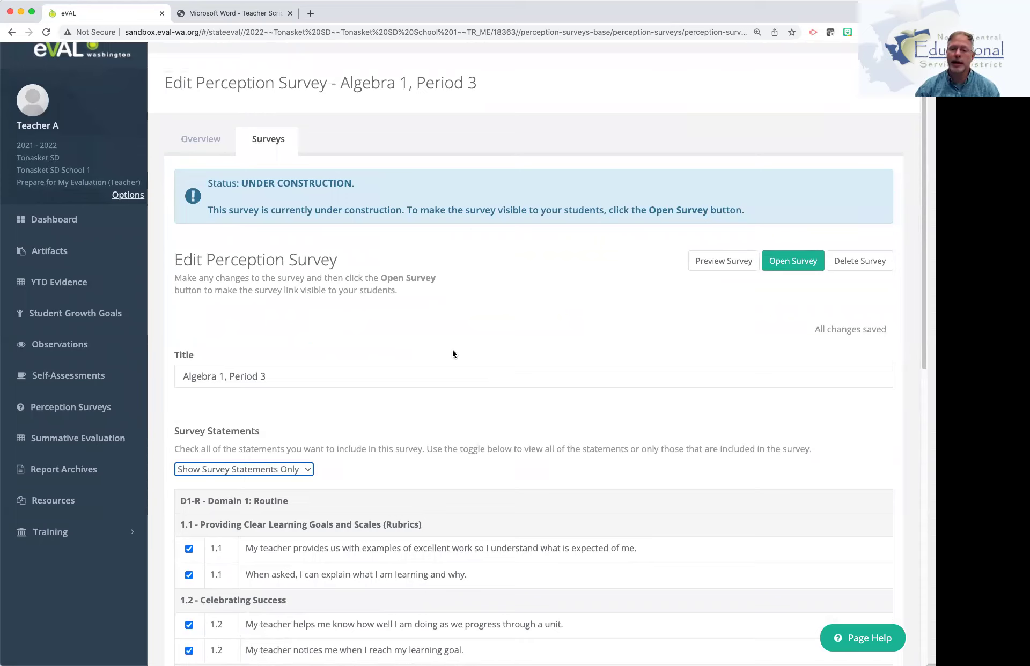
Preview the survey as students will see it, review its statements and rating scale, and return to the survey editor
left_click(705, 263)
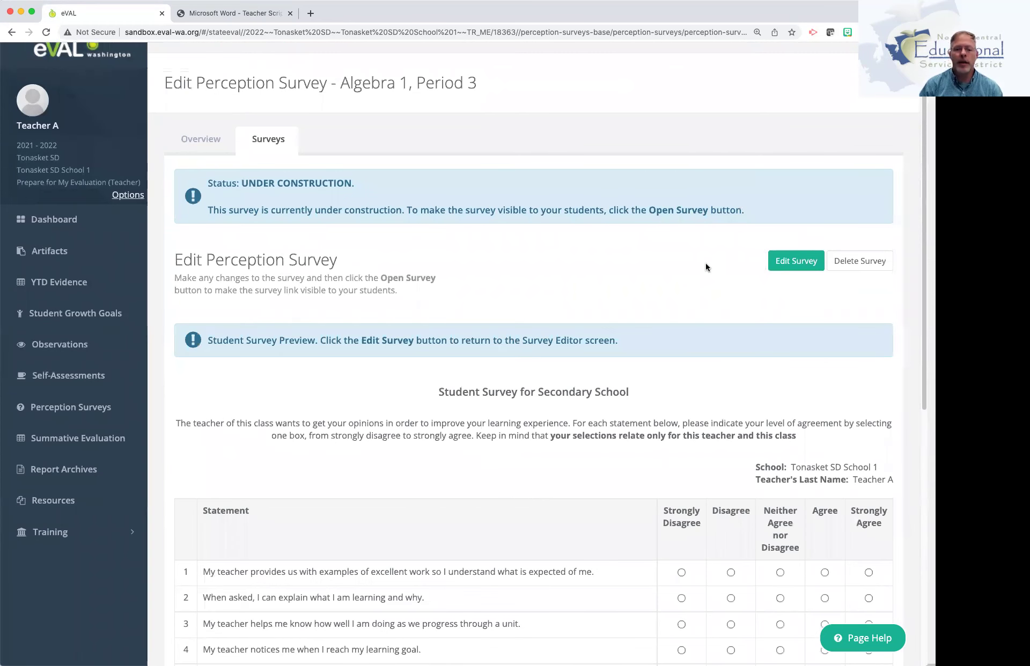
scroll(706, 264, "down", 4)
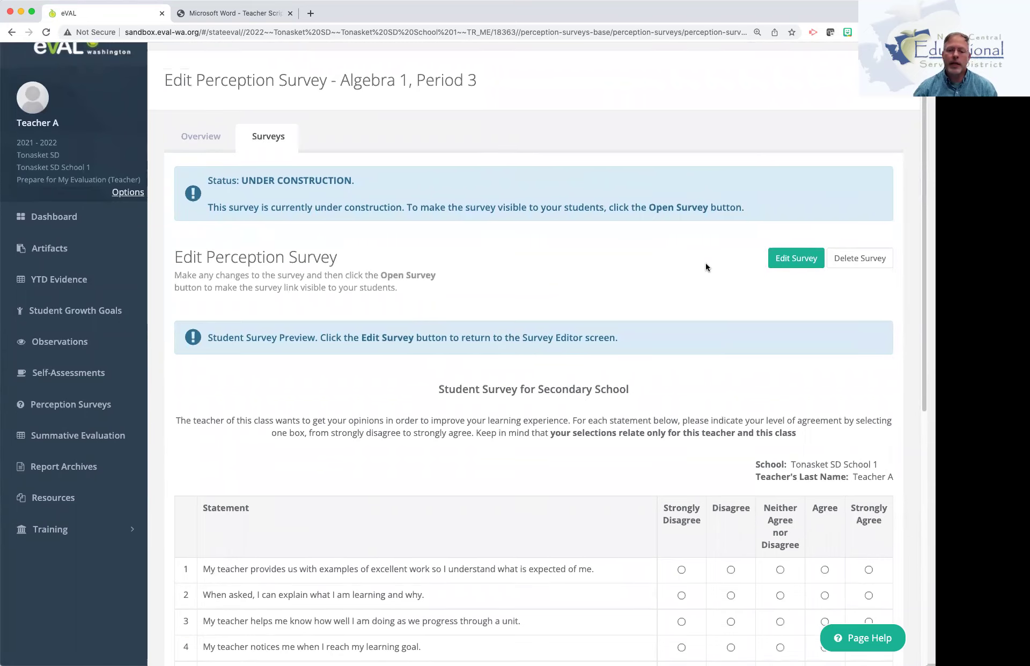
scroll(706, 264, "down", 1)
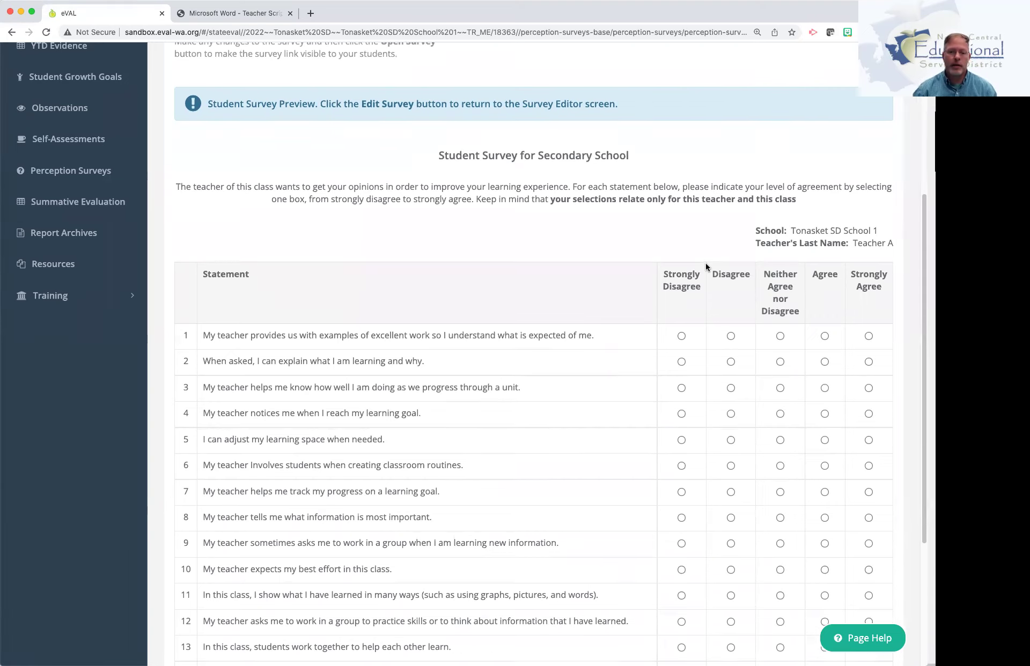
scroll(706, 263, "up", 5)
scroll(706, 267, "up", 5)
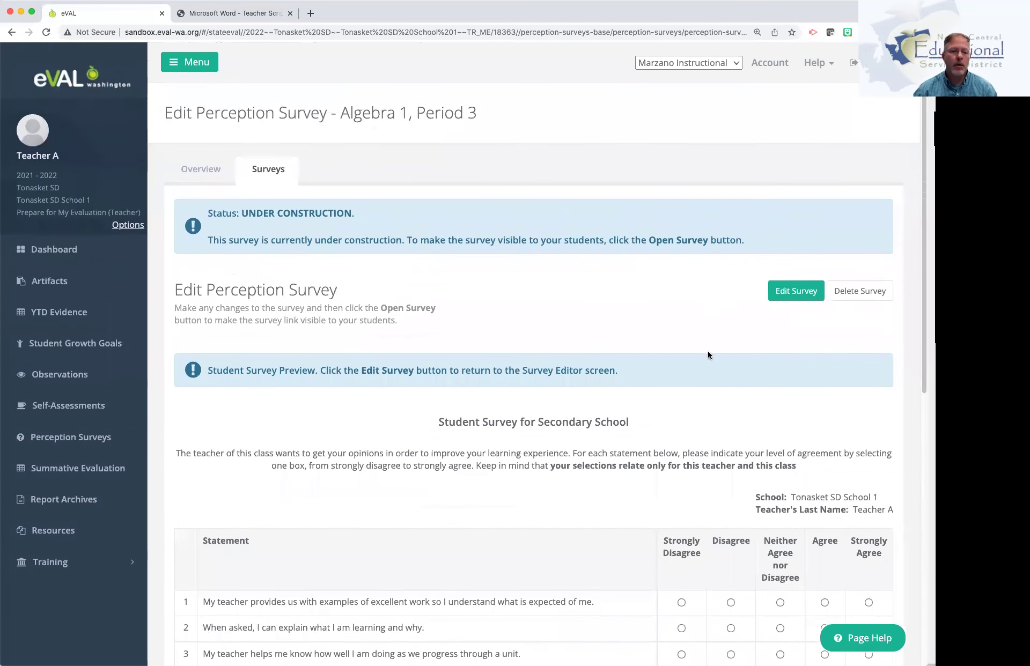
left_click(798, 291)
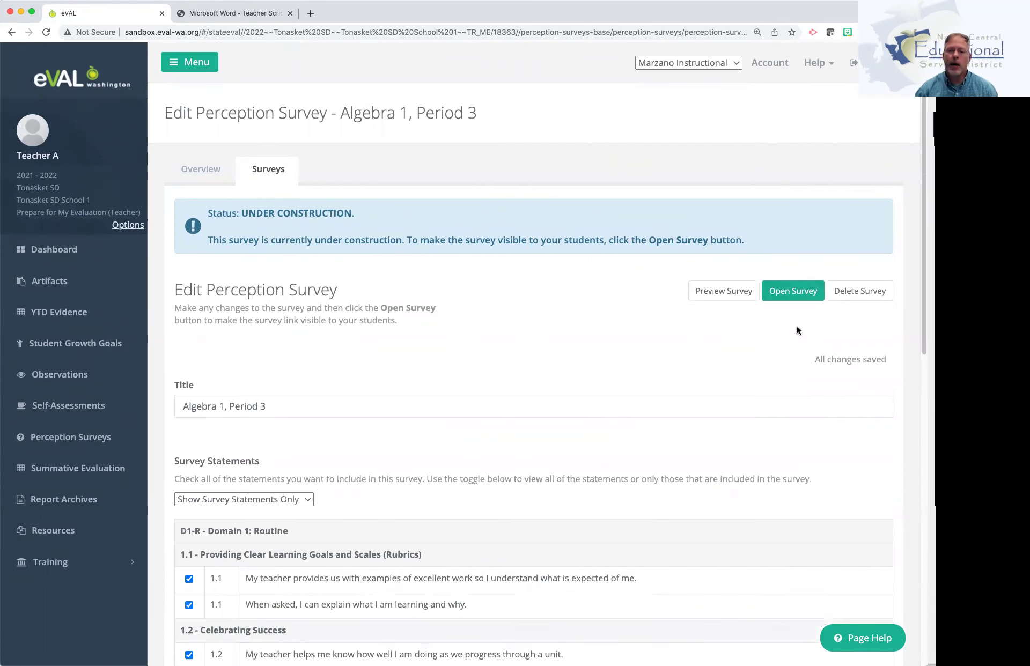
Open the Algebra 1, Period 3 survey to students and confirm making it public
left_click(787, 291)
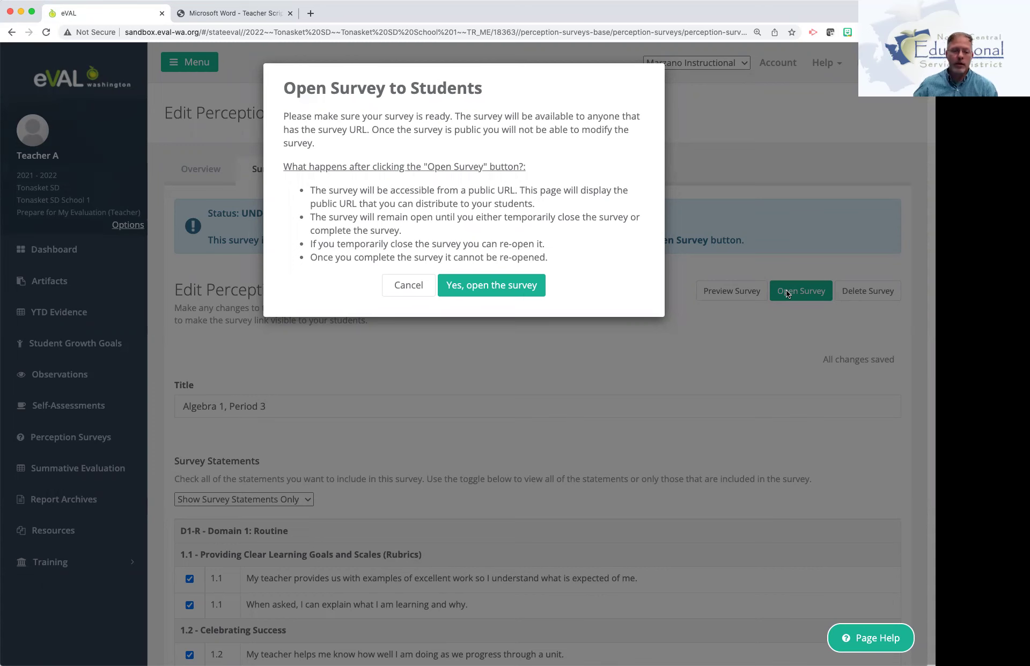
left_click(509, 291)
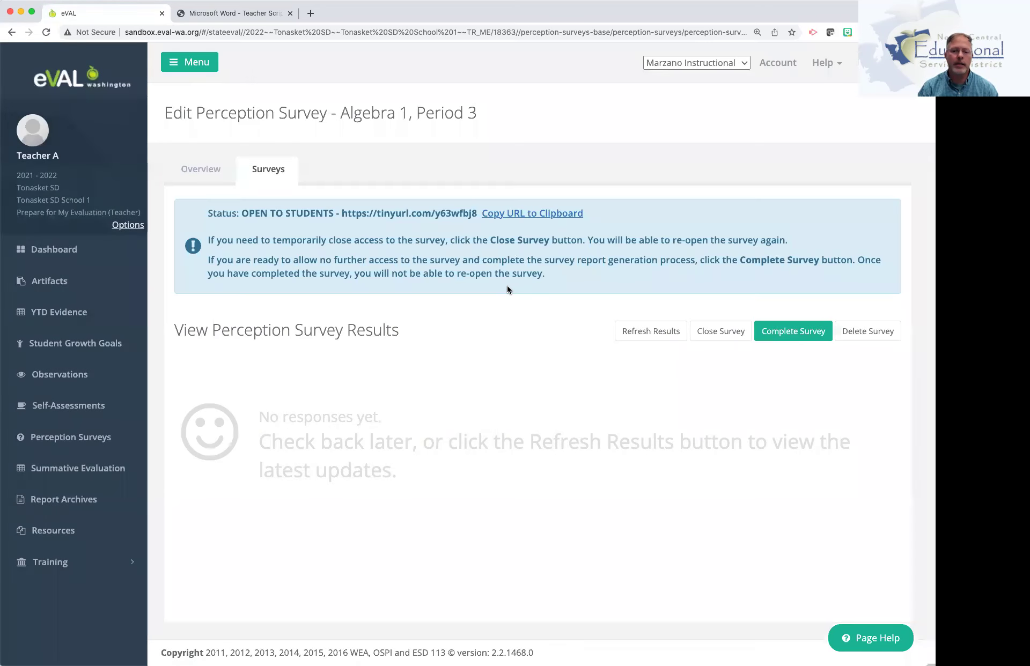